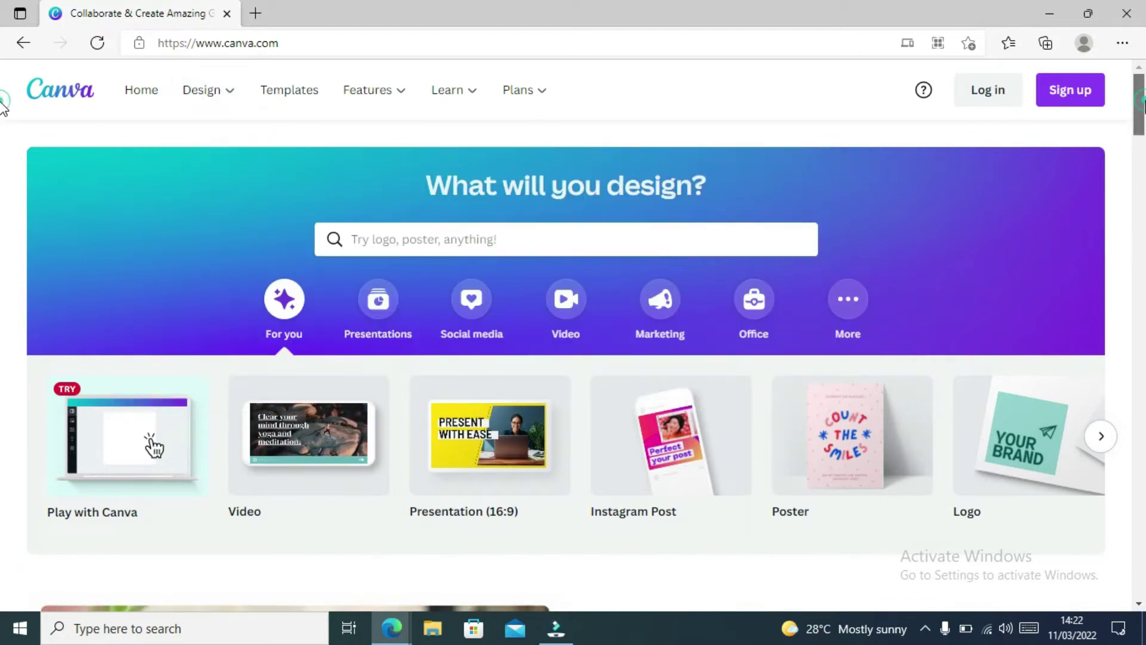
pyautogui.scroll(-1, 3, 110)
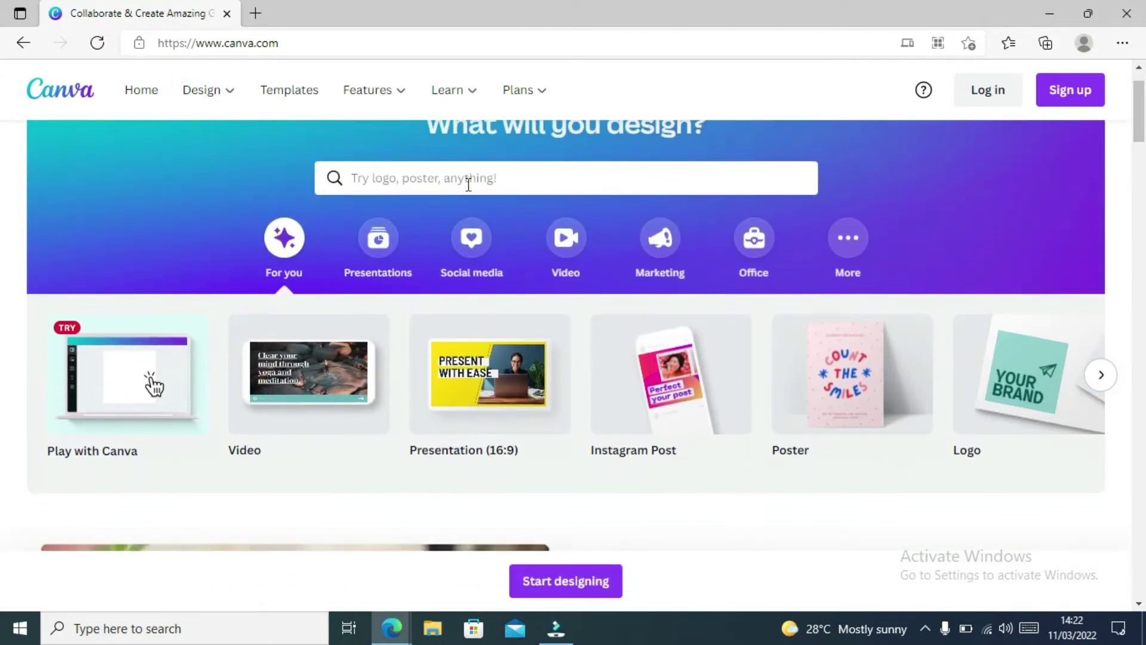
# Check the design-type search suggestions, then browse the Presentations design types
pyautogui.click(524, 182)
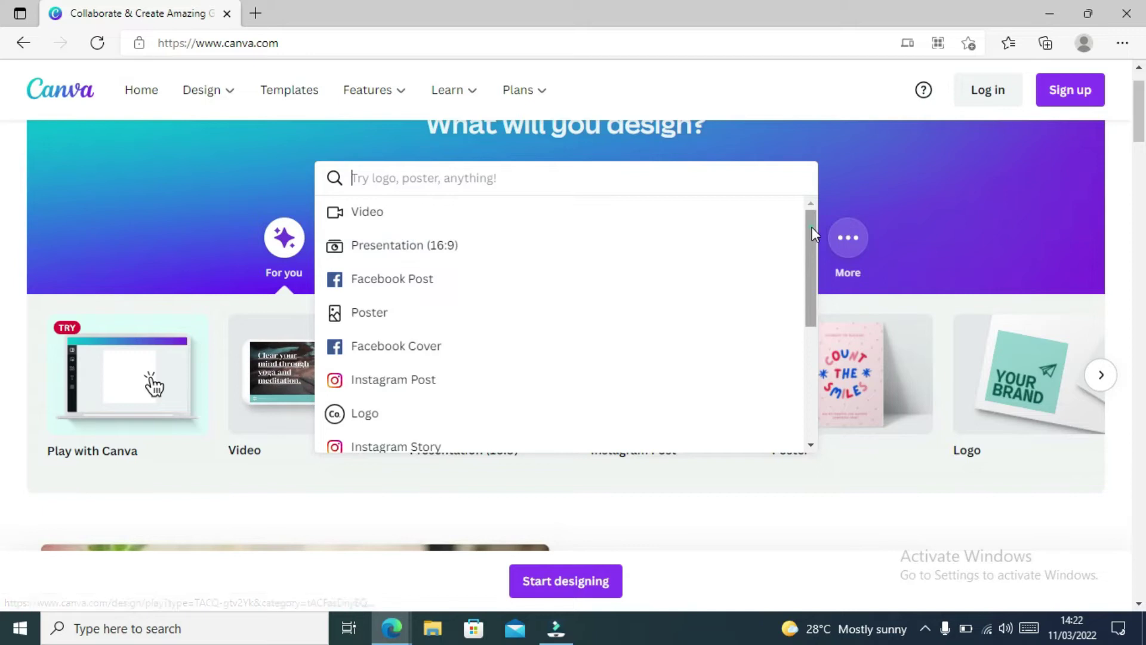
pyautogui.moveTo(811, 228); pyautogui.dragTo(800, 356)
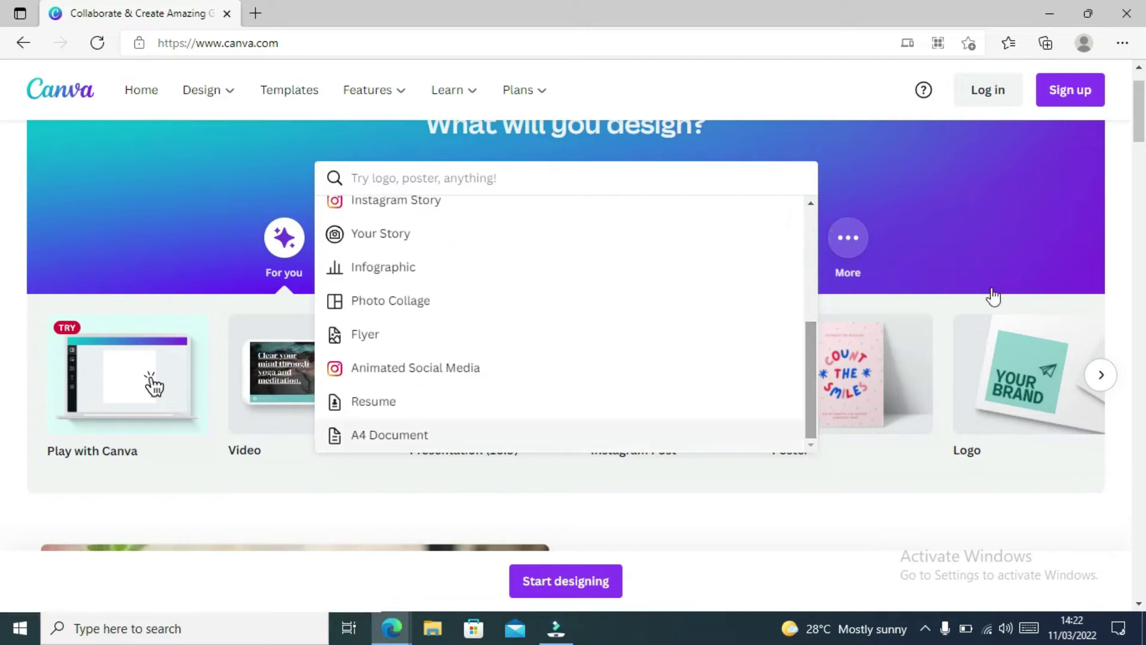
pyautogui.click(1120, 215)
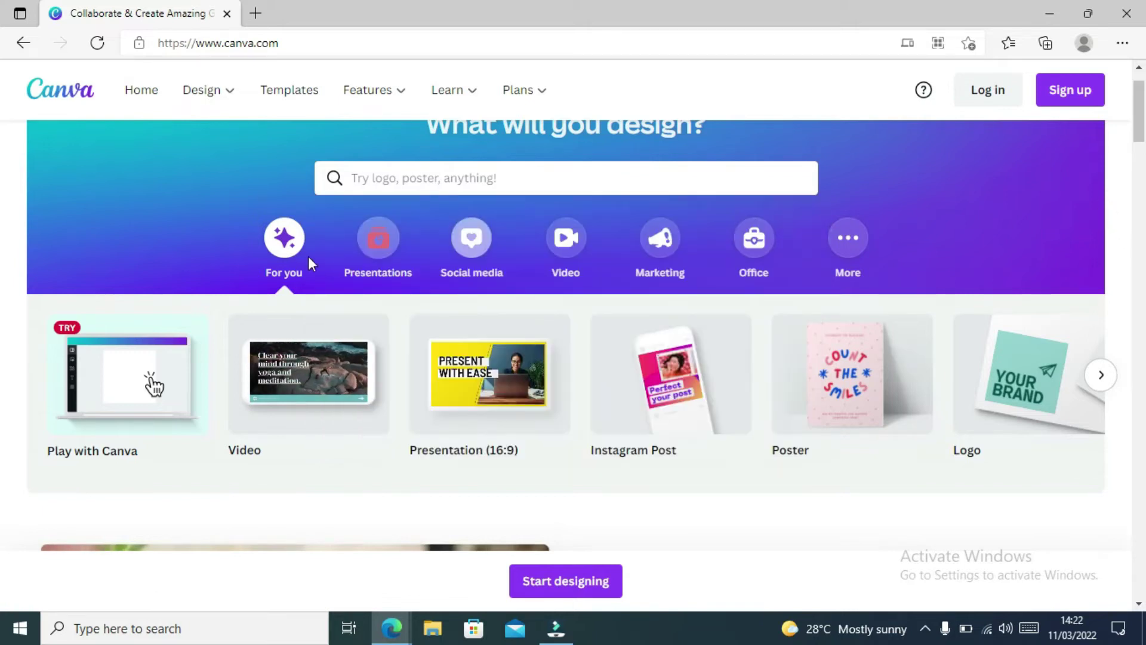
pyautogui.click(379, 254)
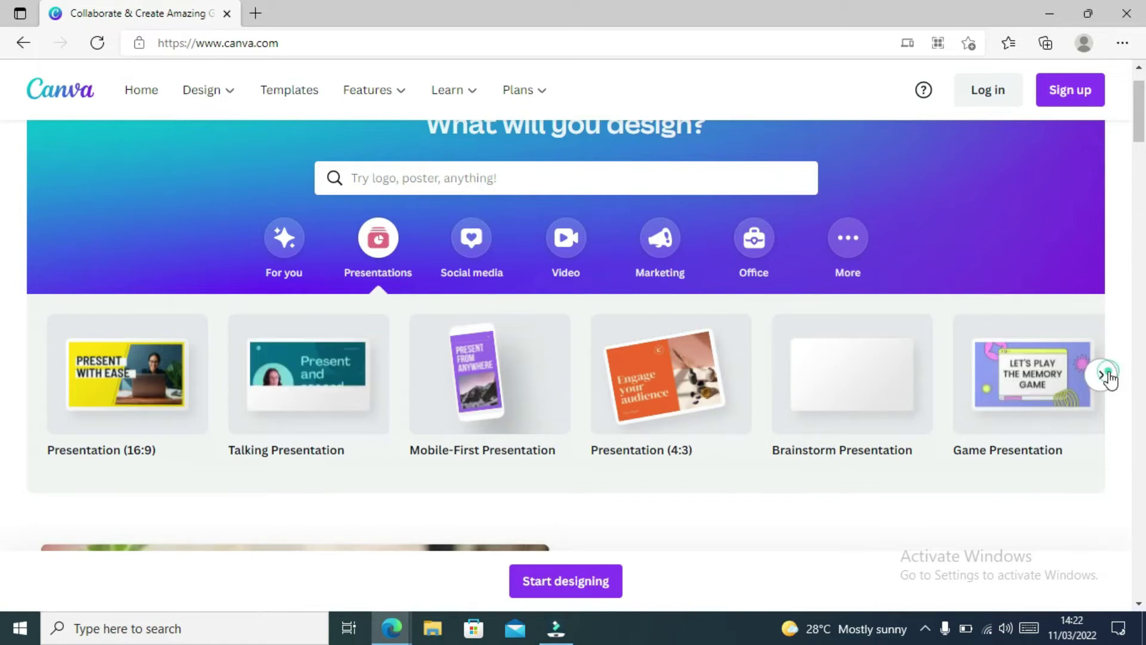
pyautogui.click(1108, 375)
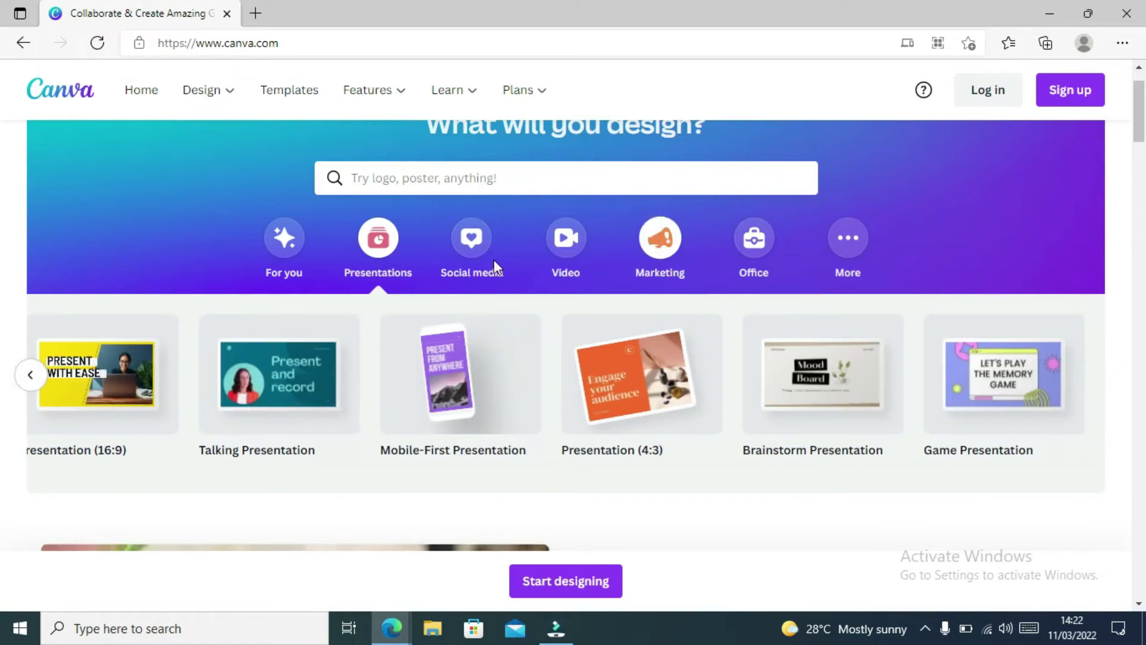
# Page through all Social media design types, then move to the Video category
pyautogui.click(474, 255)
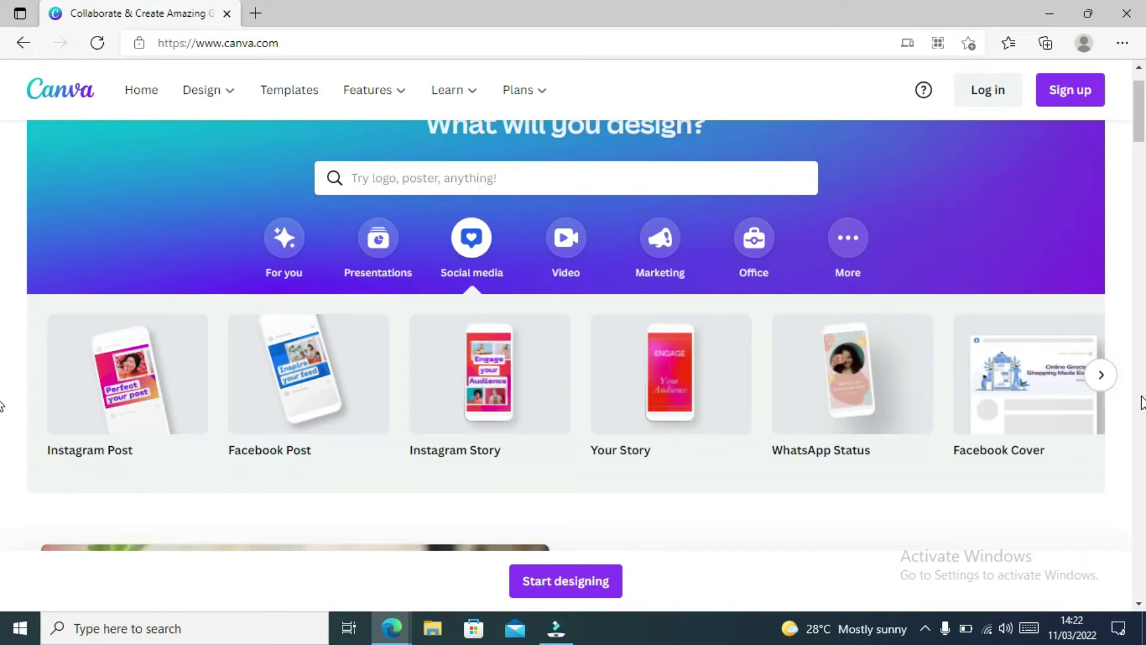
pyautogui.click(1107, 380)
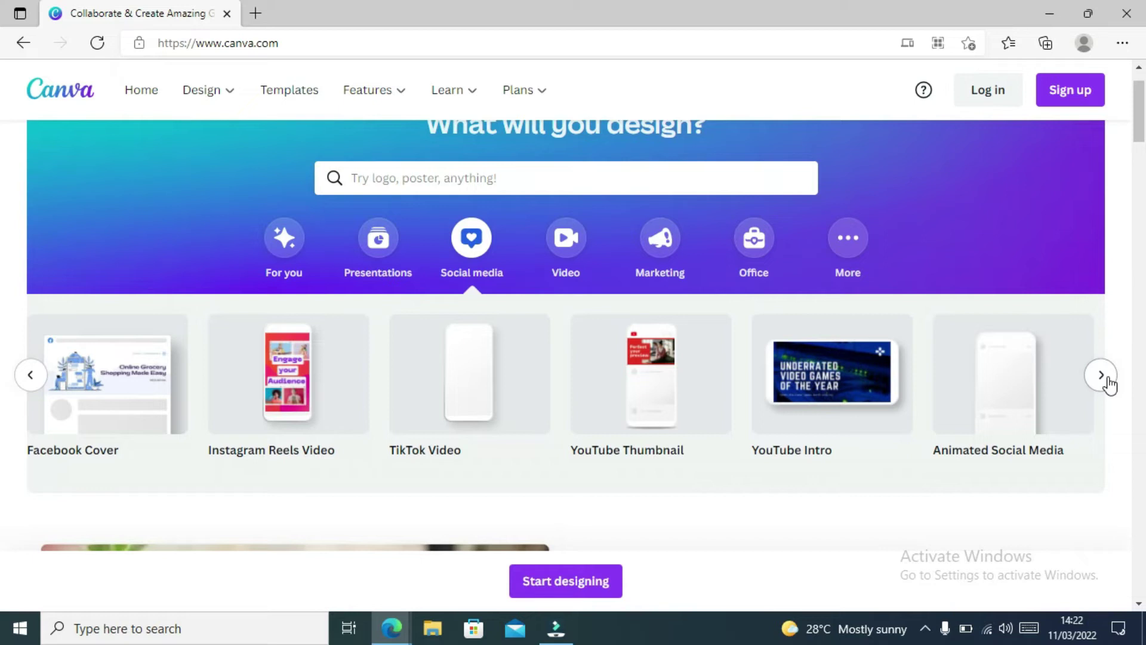
pyautogui.click(1103, 376)
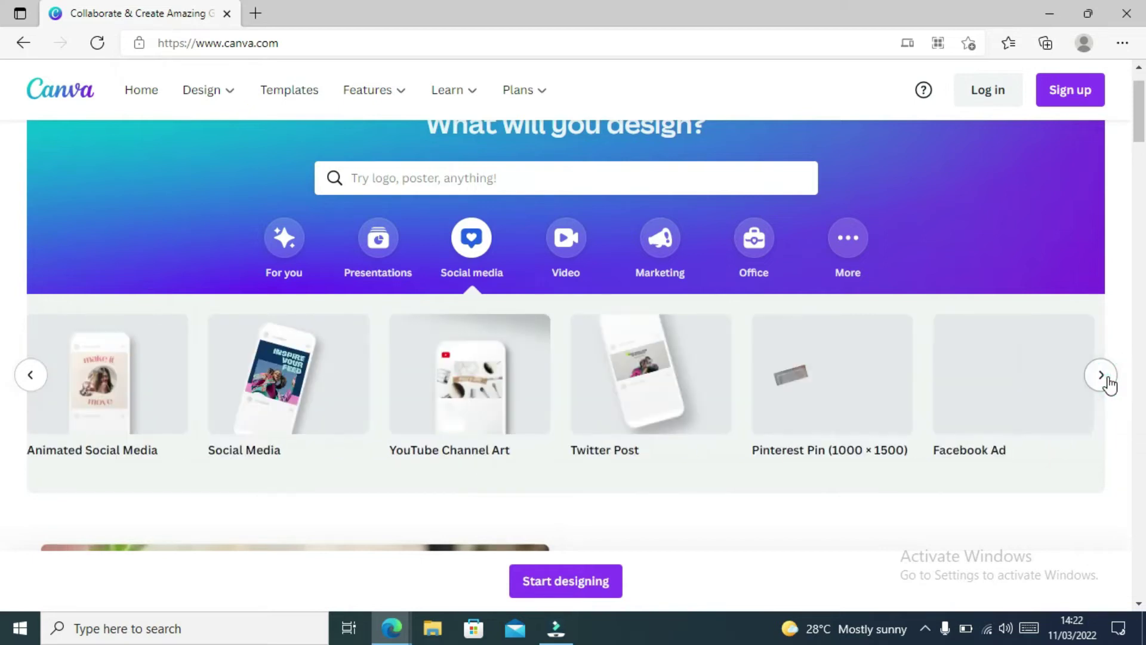
pyautogui.click(1103, 377)
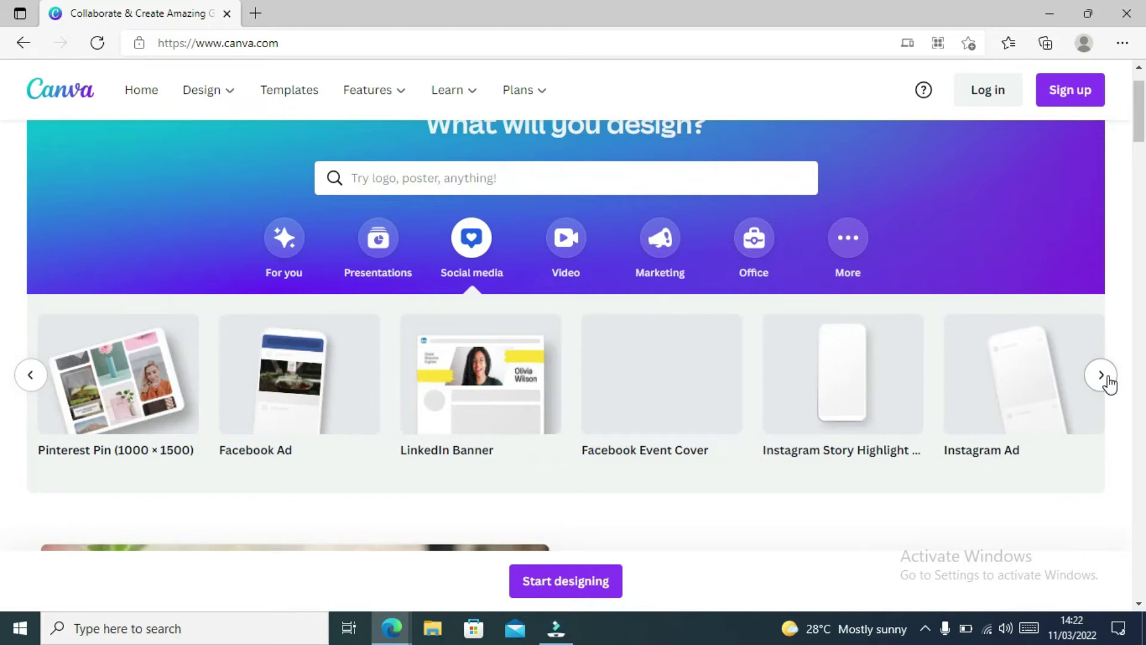
pyautogui.click(1104, 376)
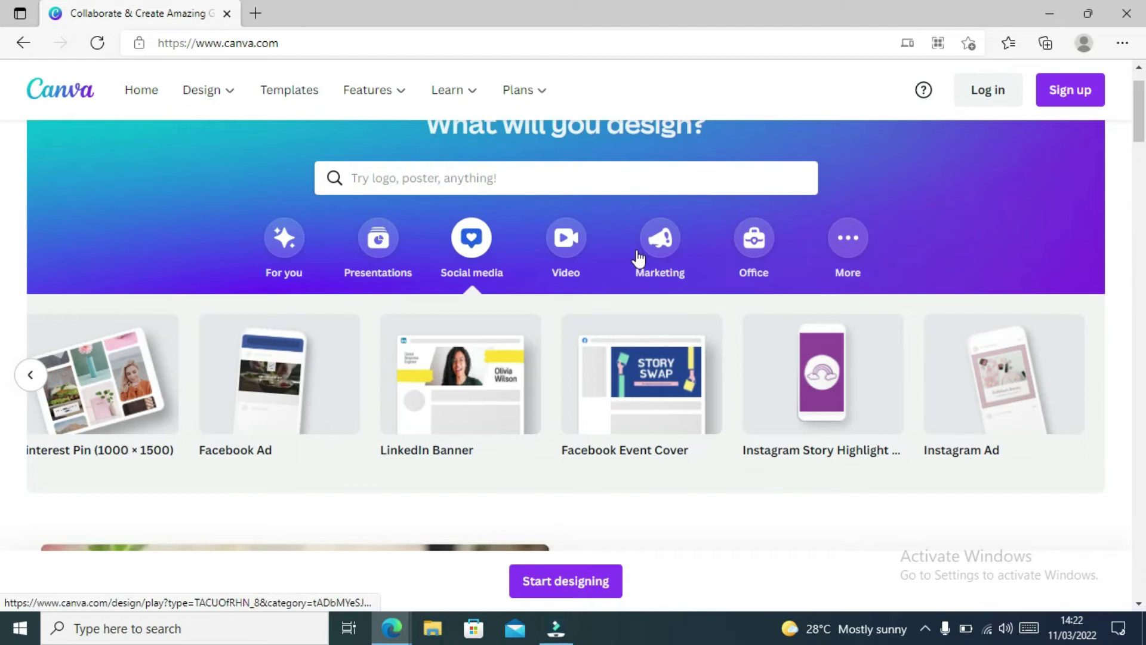
pyautogui.click(567, 247)
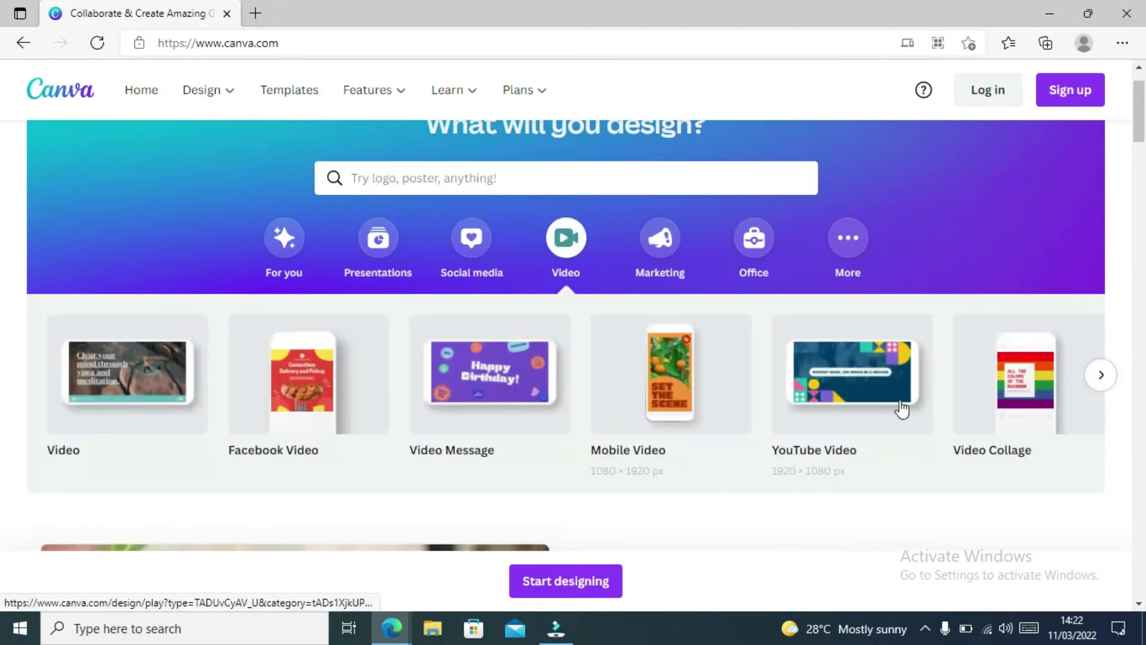
# Page through the Video templates to the end, past Twitch Screen and Twitch Background
pyautogui.click(1103, 377)
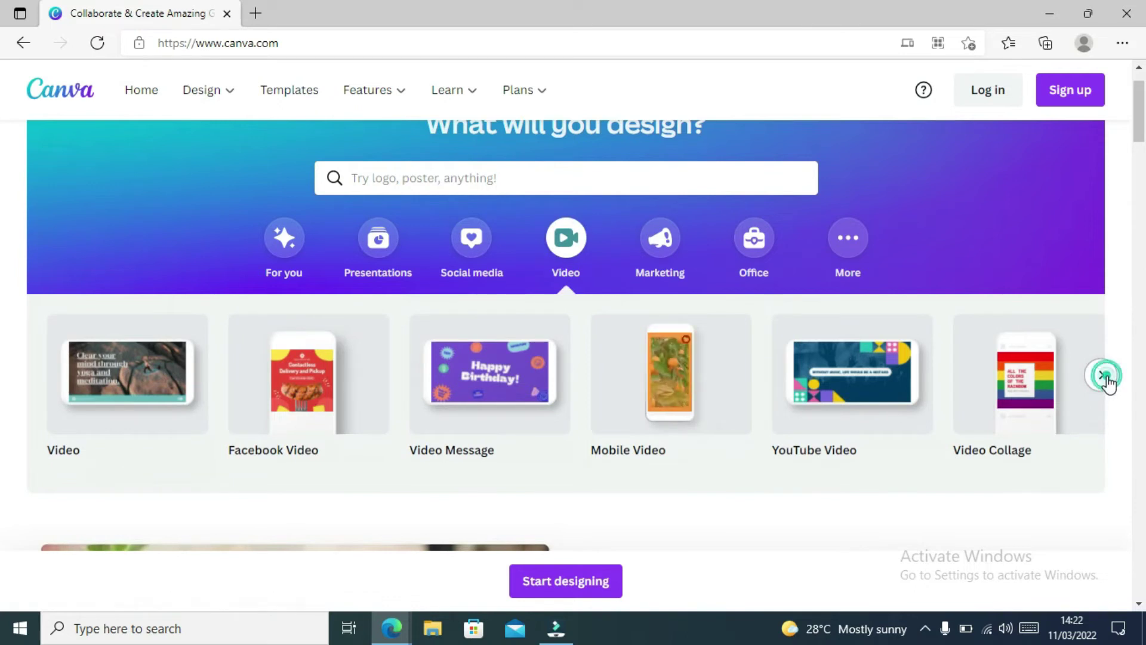
pyautogui.click(1103, 376)
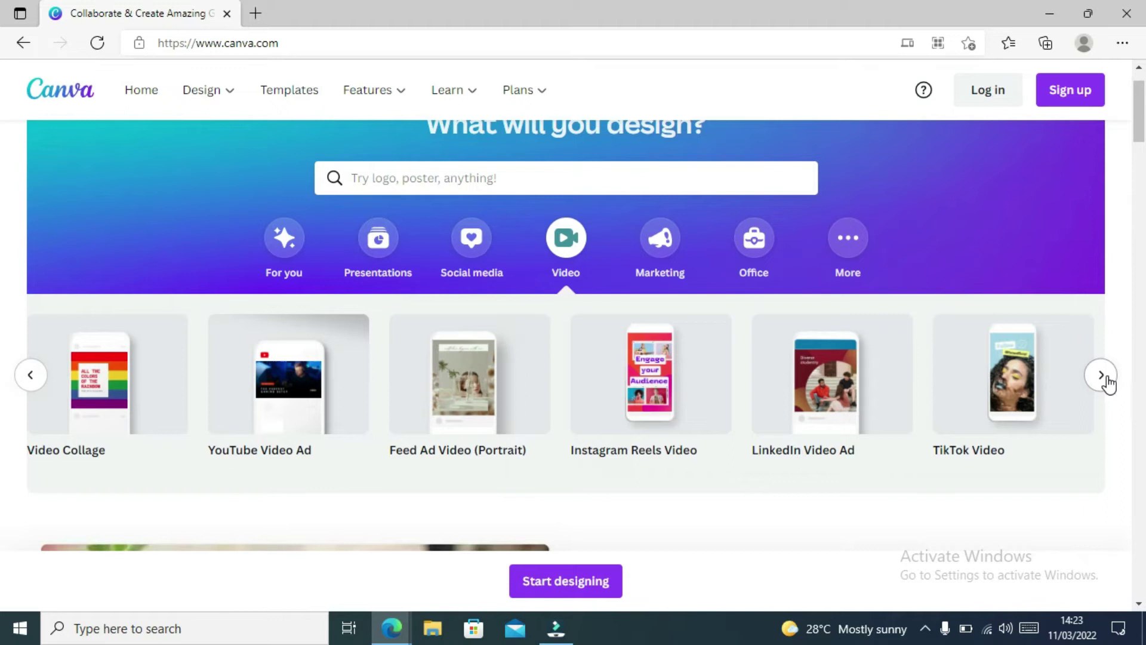
pyautogui.click(1103, 376)
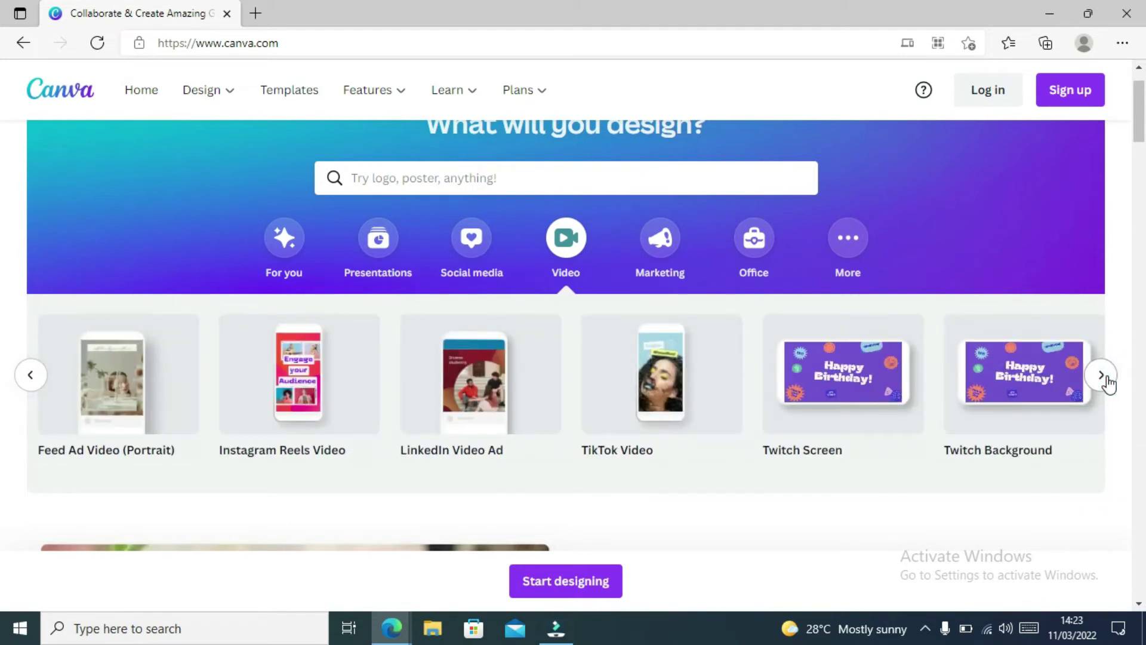
pyautogui.click(1102, 375)
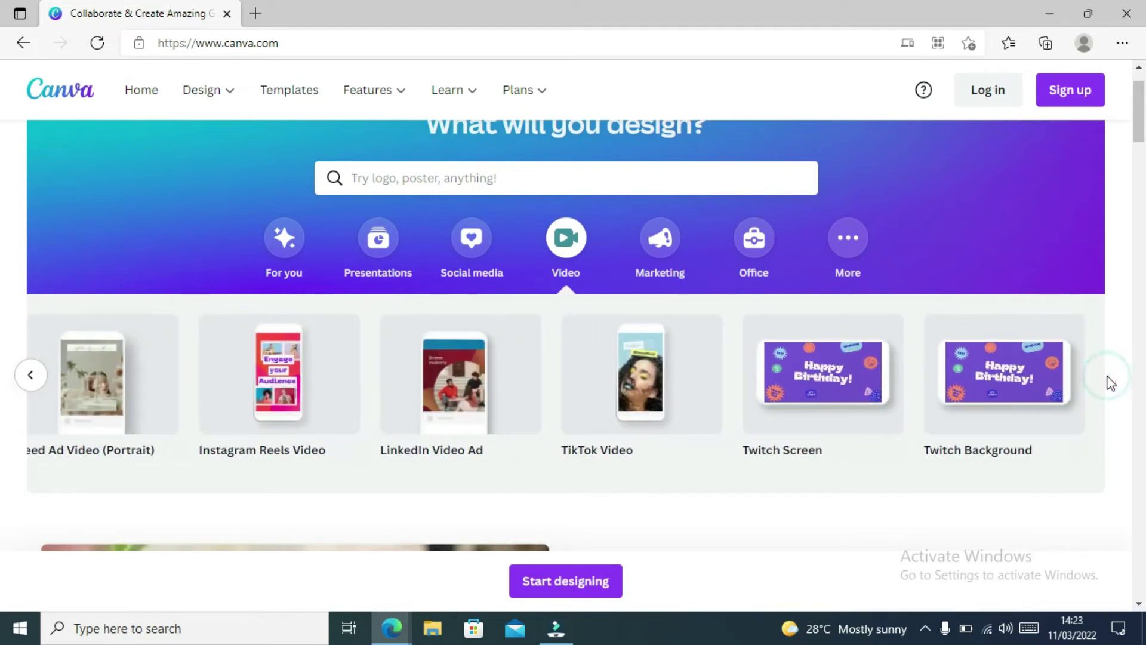
# Page through all Marketing templates, then move to the Office category
pyautogui.click(670, 255)
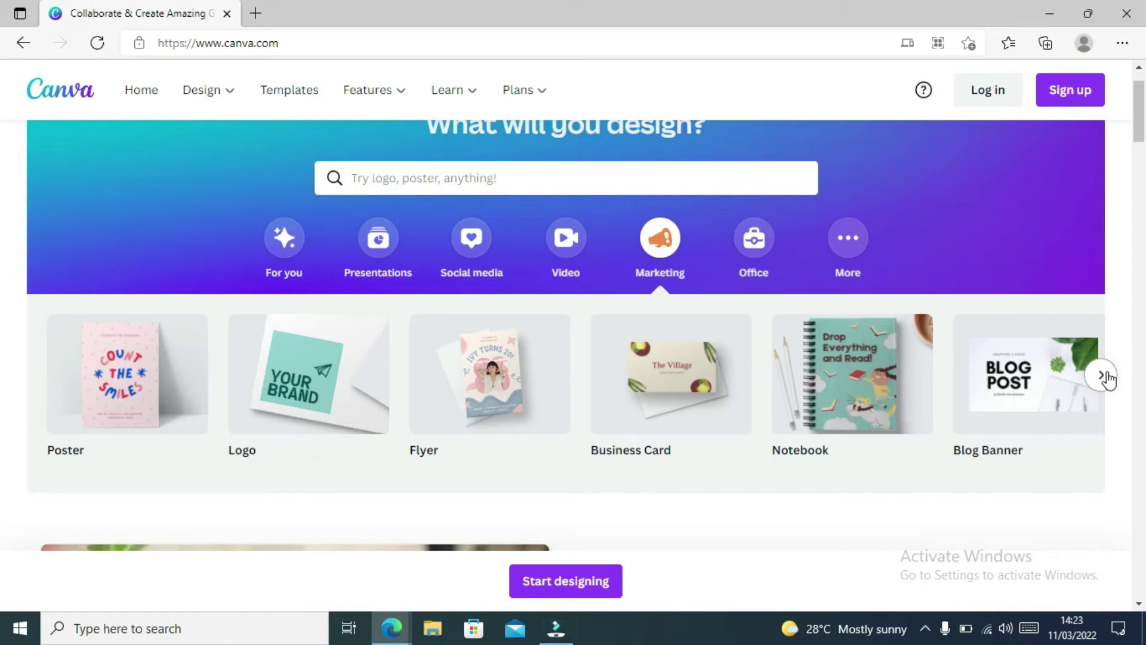
pyautogui.click(1104, 376)
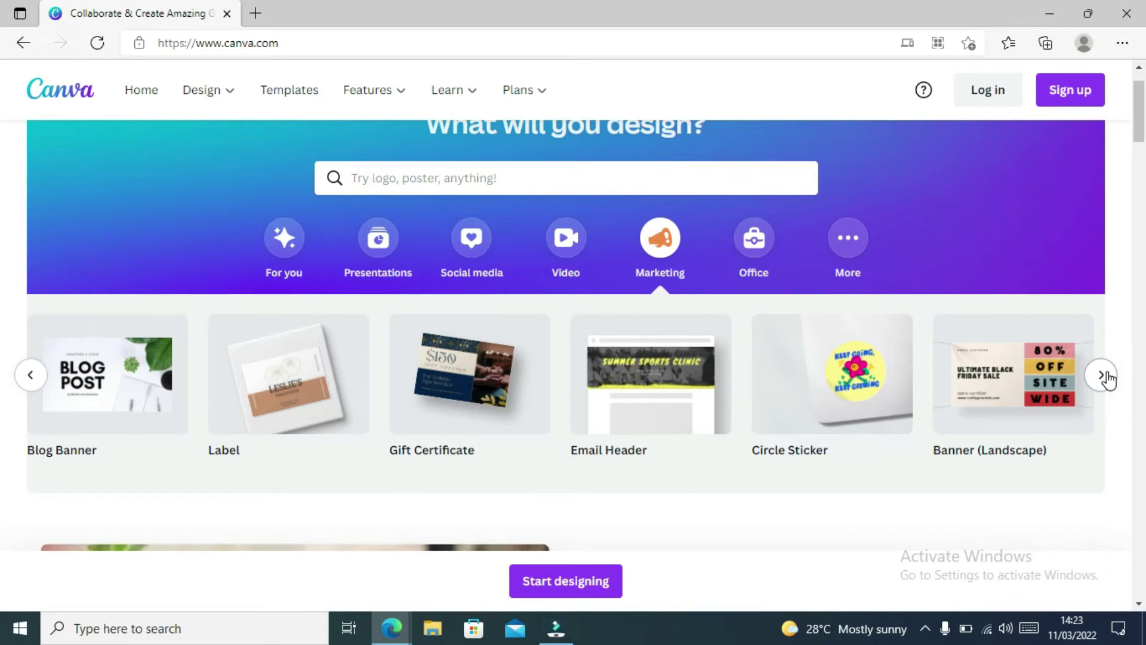
pyautogui.click(1104, 376)
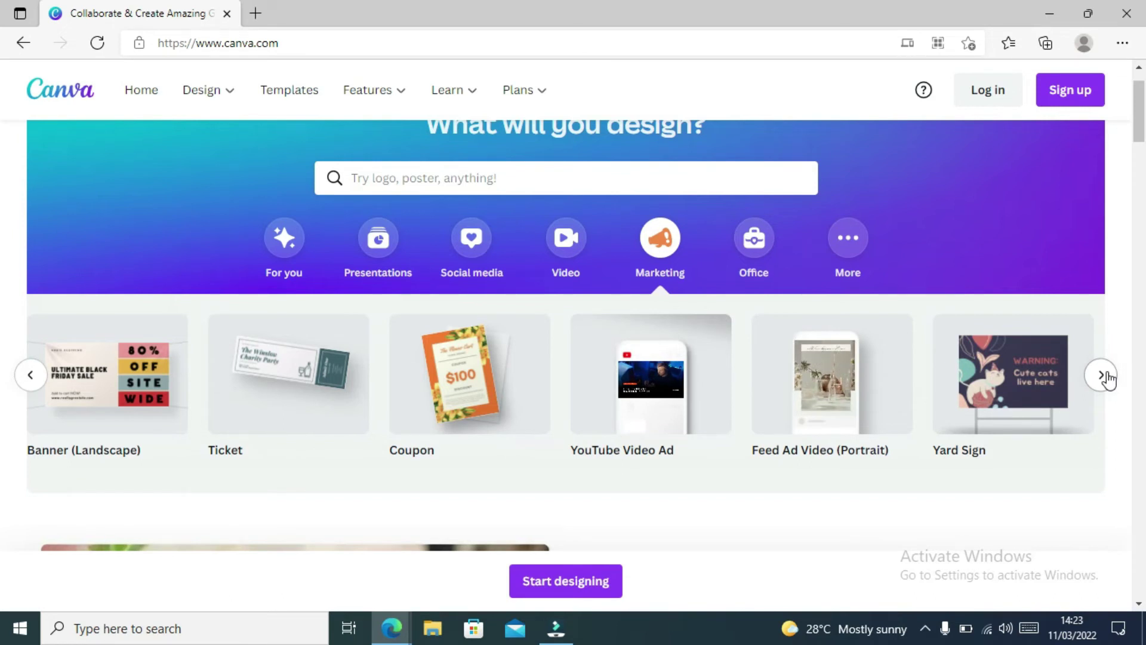
pyautogui.click(1103, 376)
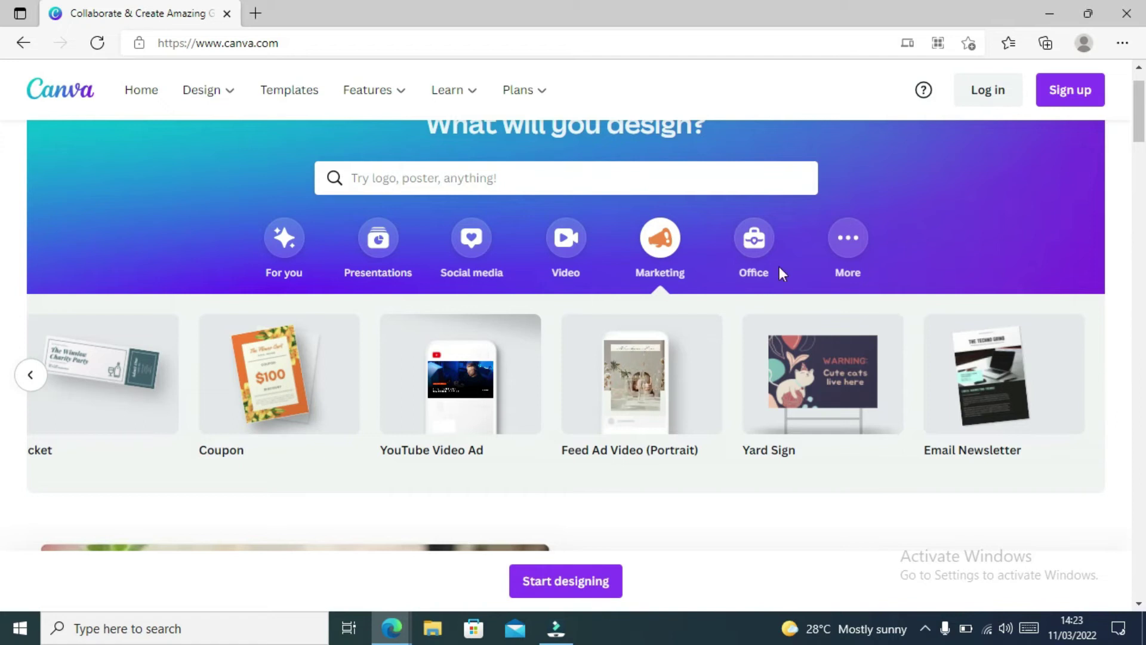
pyautogui.click(755, 244)
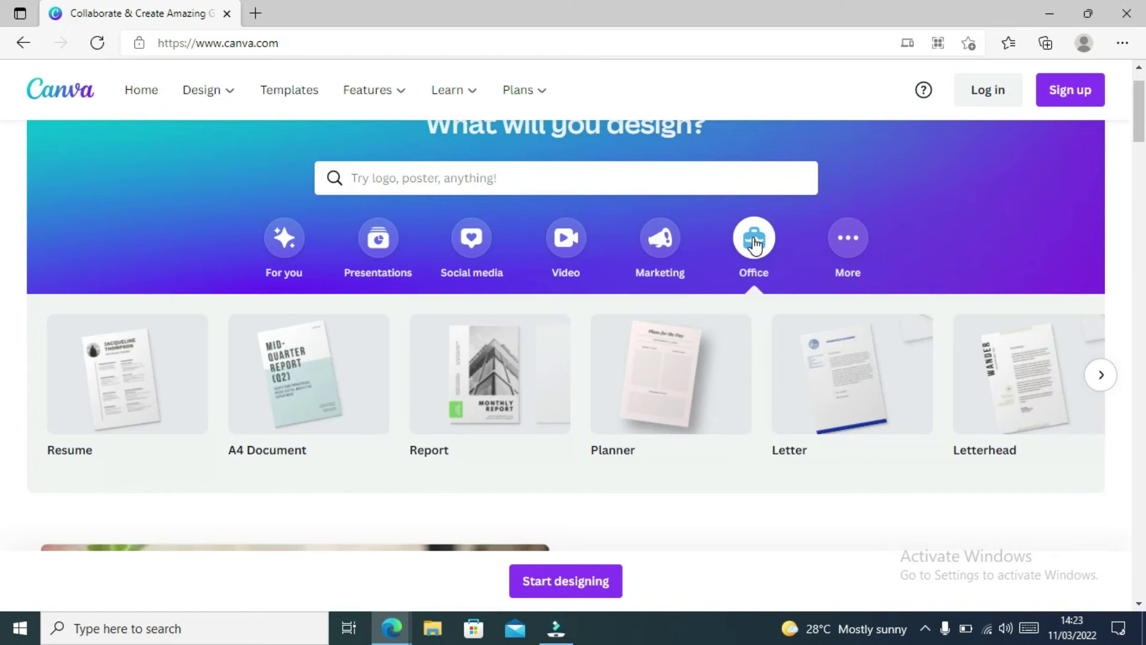
# Page through the Office templates to the end of the carousel
pyautogui.click(1100, 377)
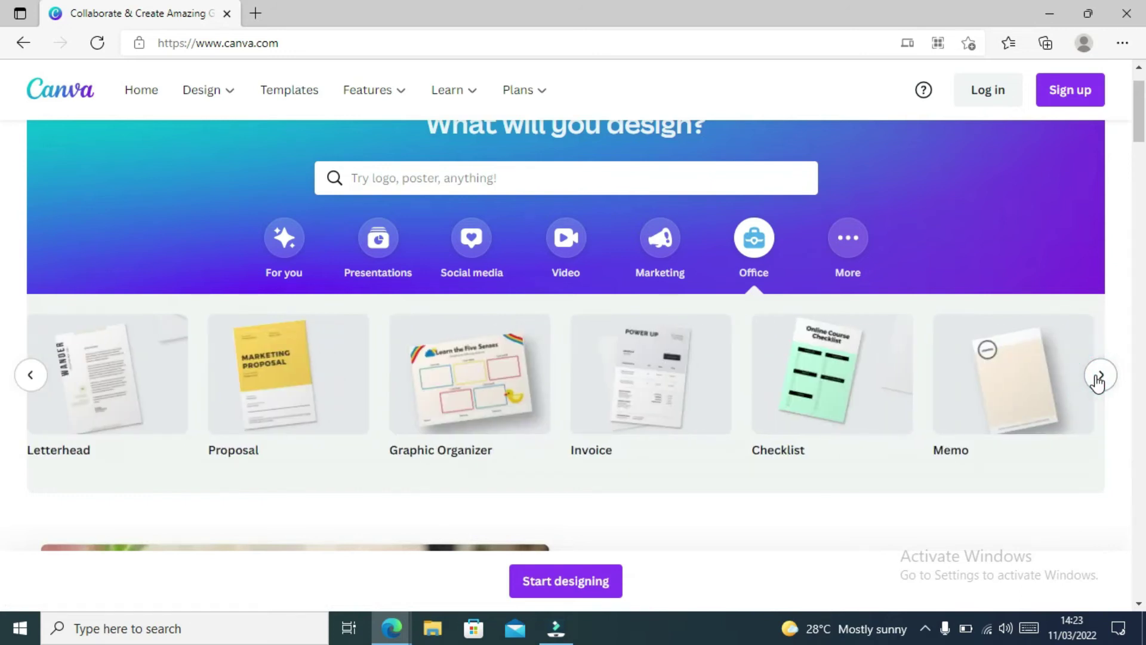
pyautogui.click(1100, 377)
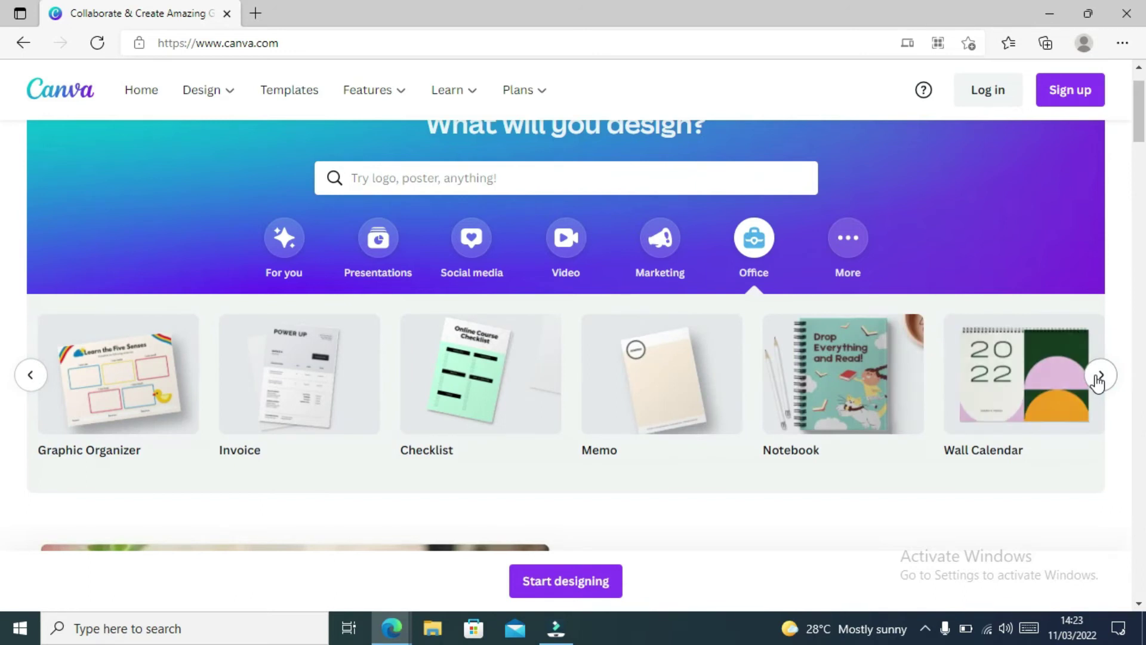
pyautogui.click(1100, 378)
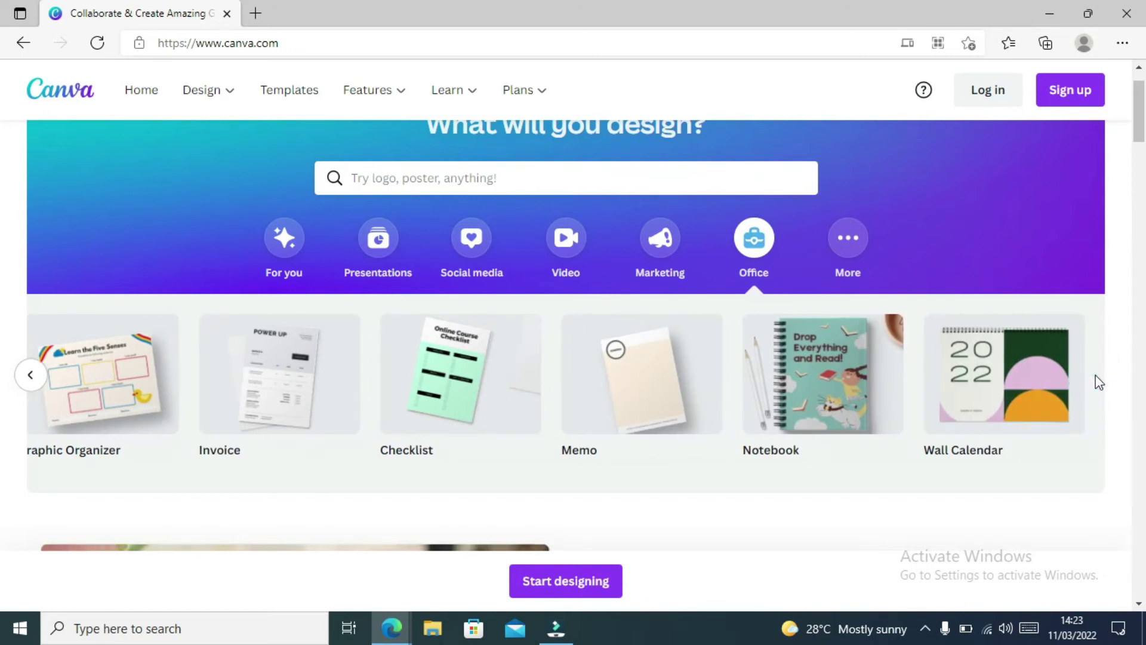
# Page the More category carousel to its end, reaching Bookmark and Phone Wallpaper
pyautogui.click(848, 240)
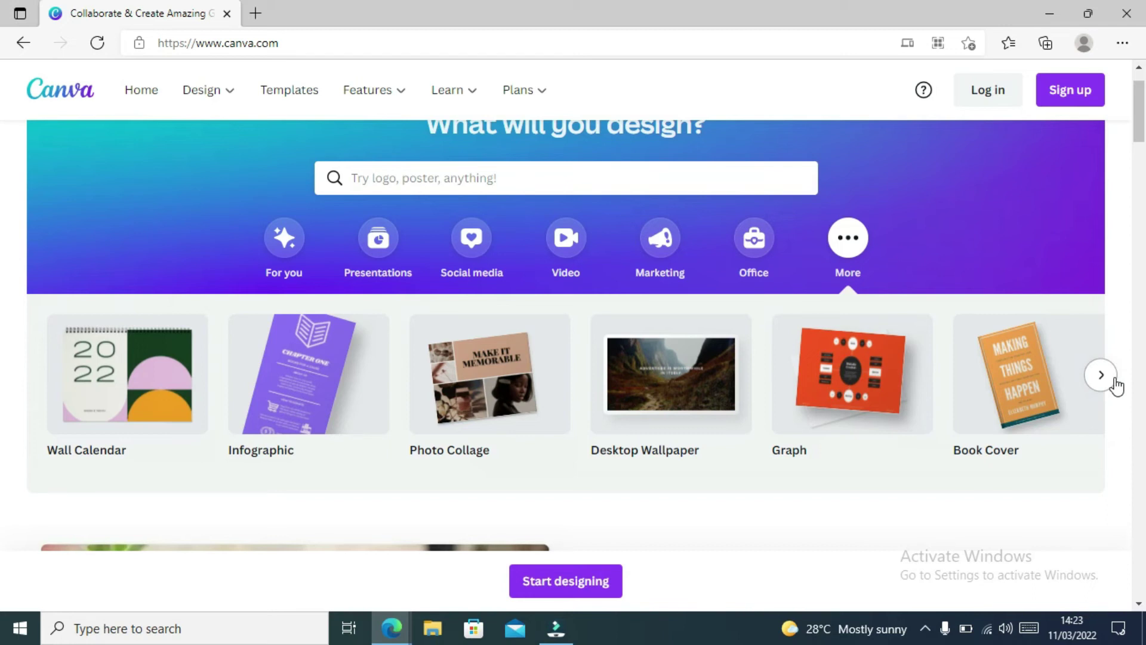
pyautogui.click(1101, 376)
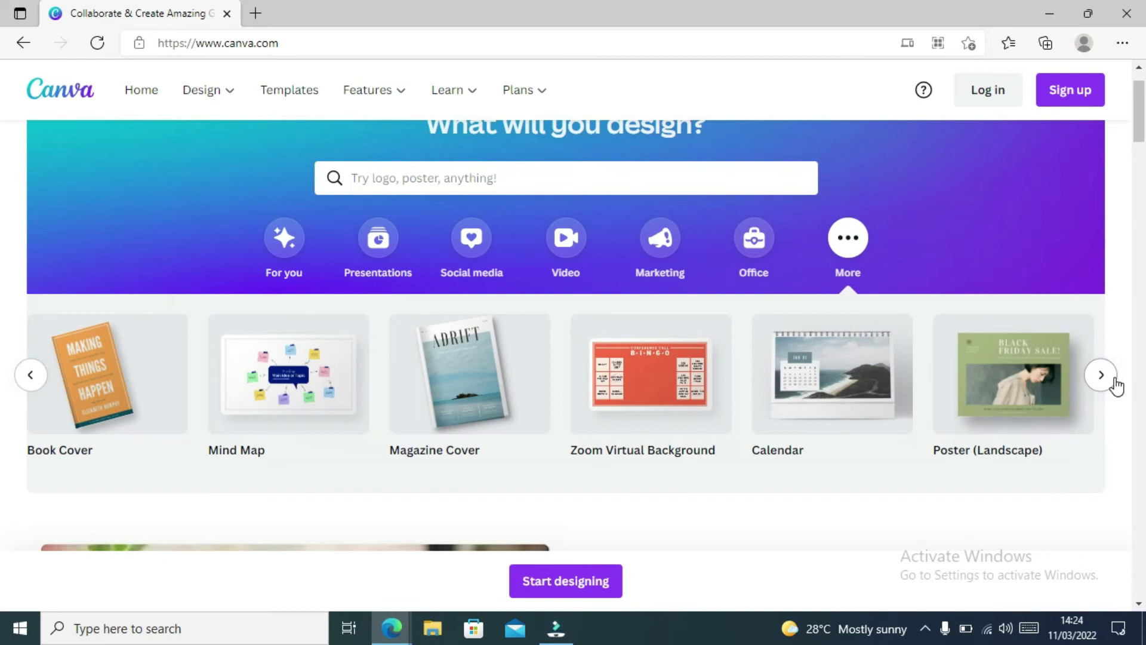
pyautogui.click(1112, 380)
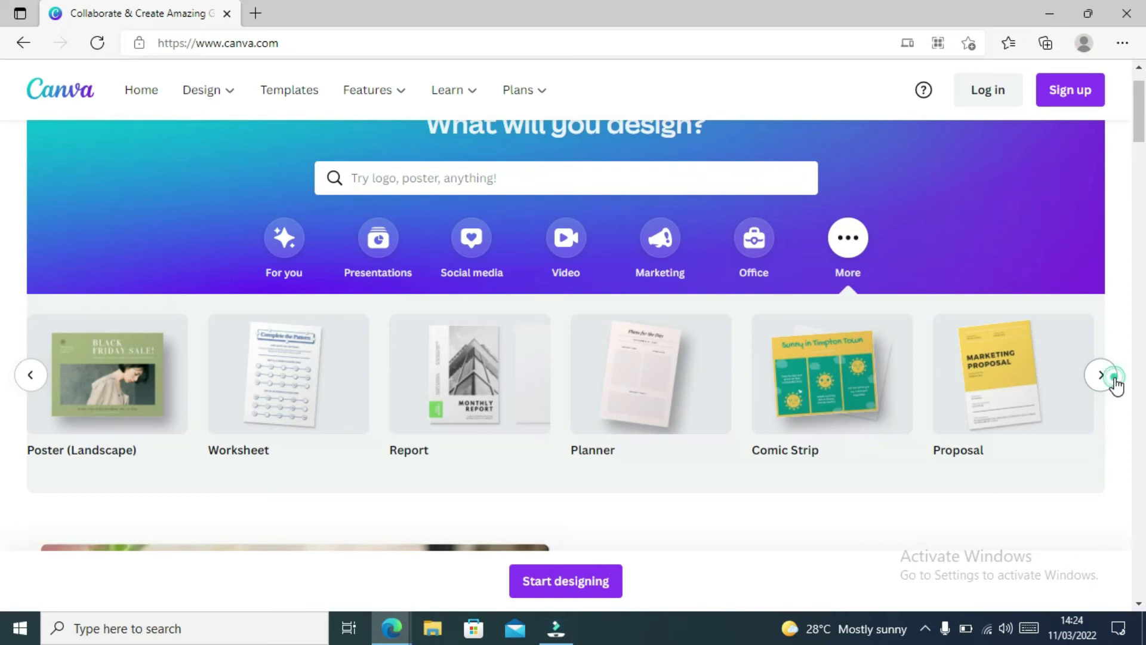
pyautogui.click(1113, 379)
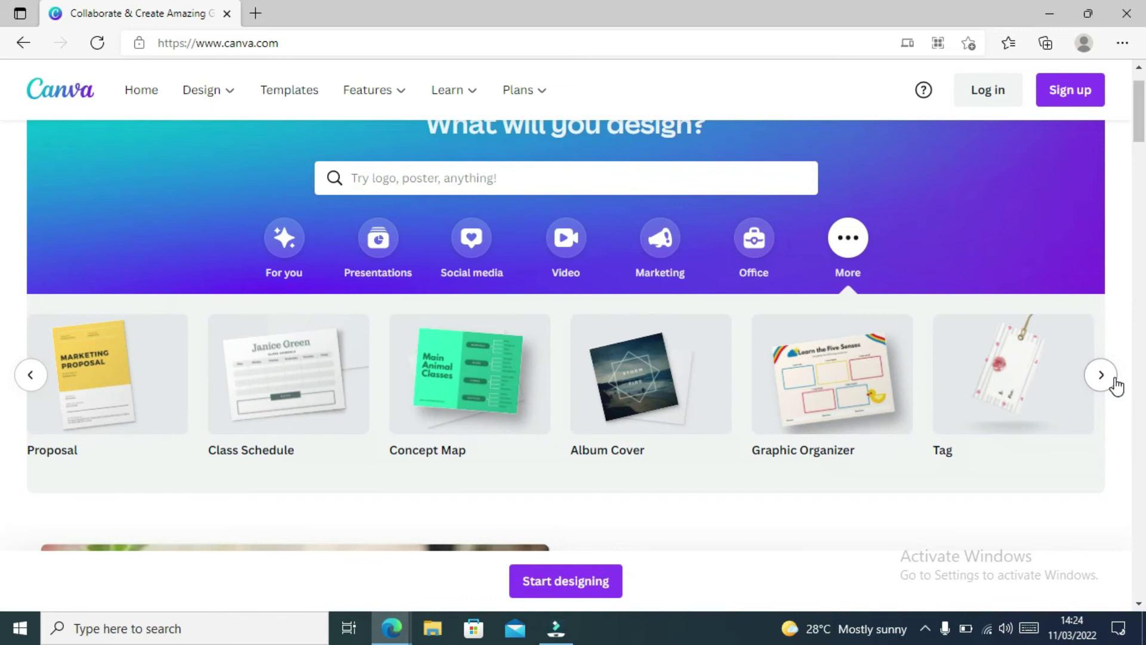
pyautogui.click(1113, 379)
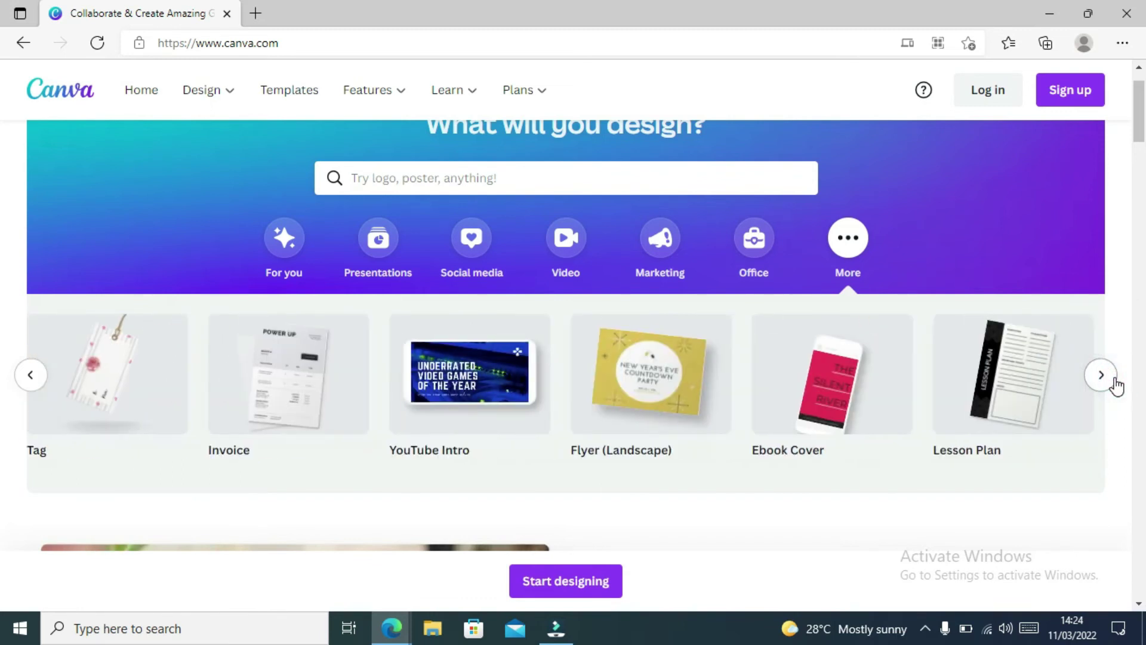
pyautogui.click(1114, 384)
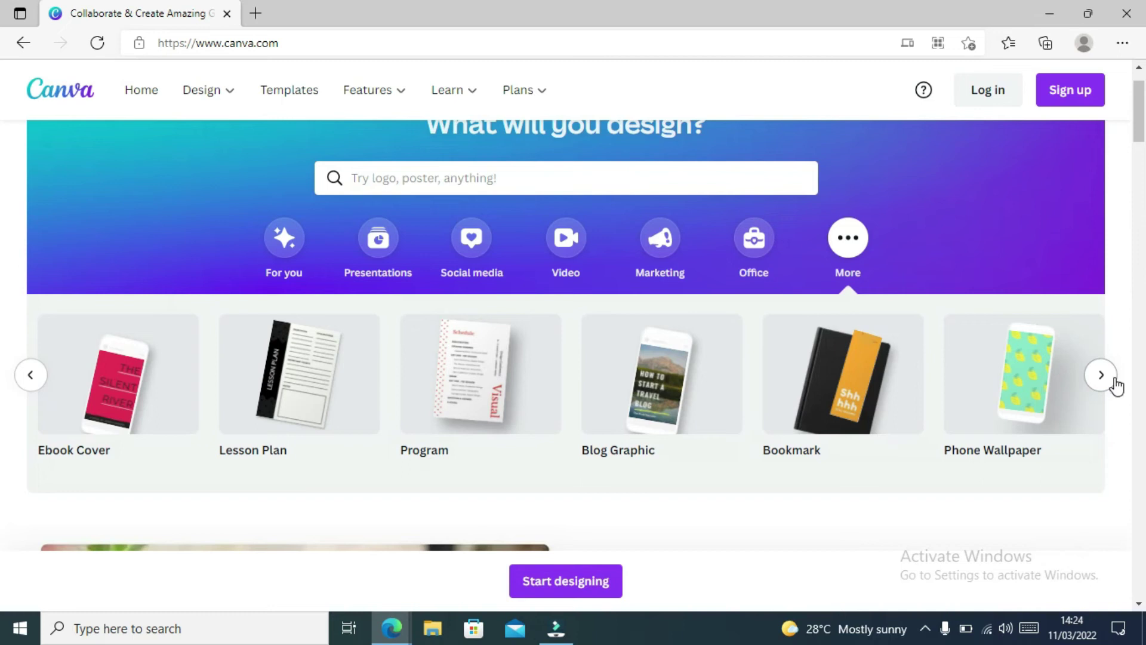
pyautogui.click(1114, 385)
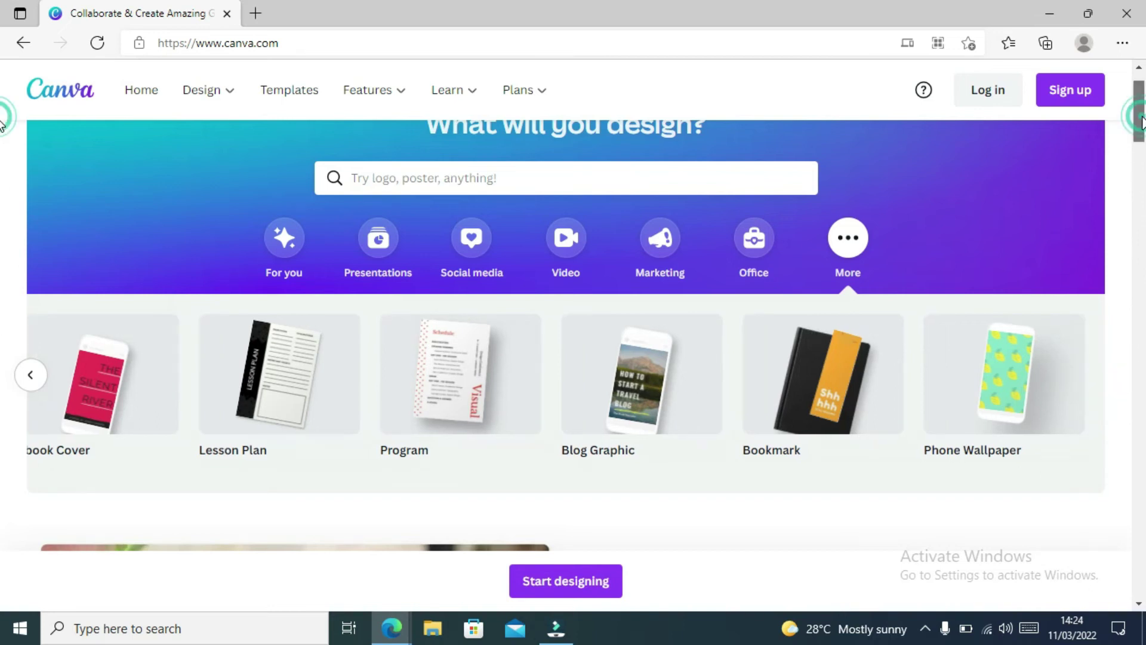
pyautogui.moveTo(1138, 116); pyautogui.dragTo(1143, 166)
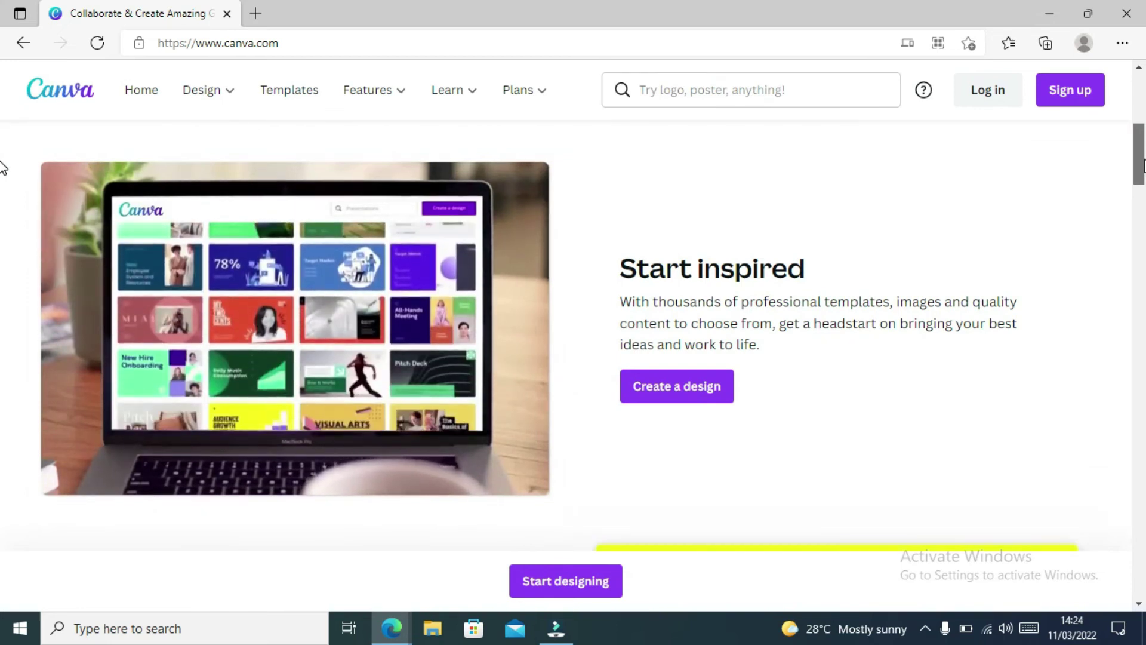
pyautogui.moveTo(1143, 165)
pyautogui.mouseDown()
pyautogui.moveTo(1143, 325)
pyautogui.moveTo(1143, 89)
pyautogui.mouseUp()
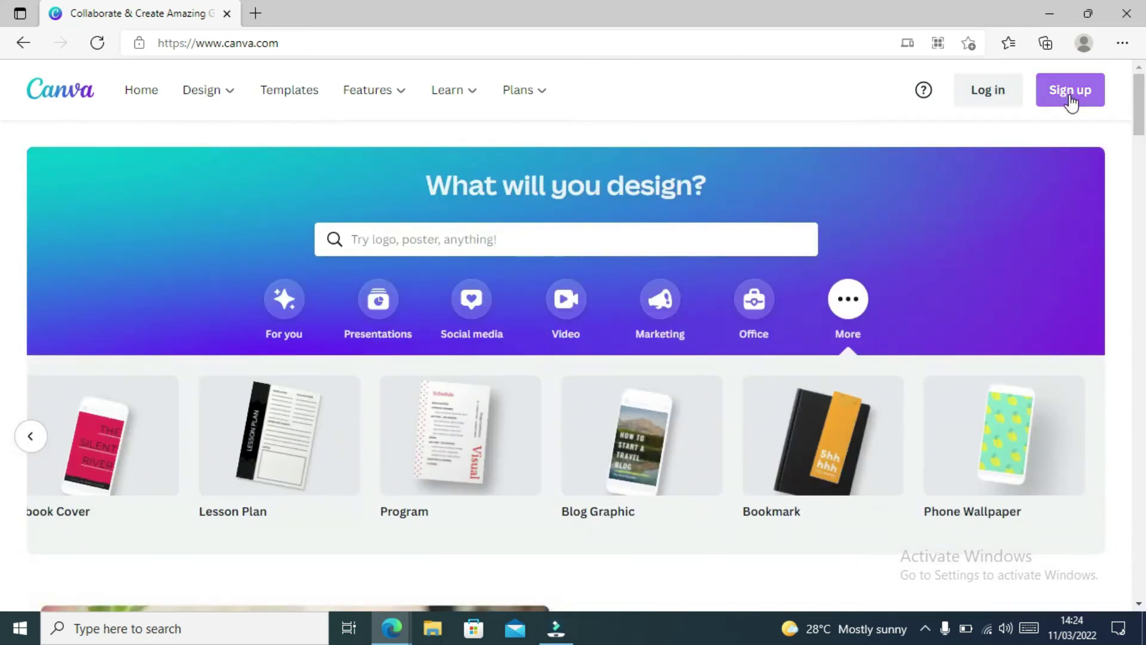
# Sign up using the Continue with email option and submit an email address
pyautogui.click(1071, 93)
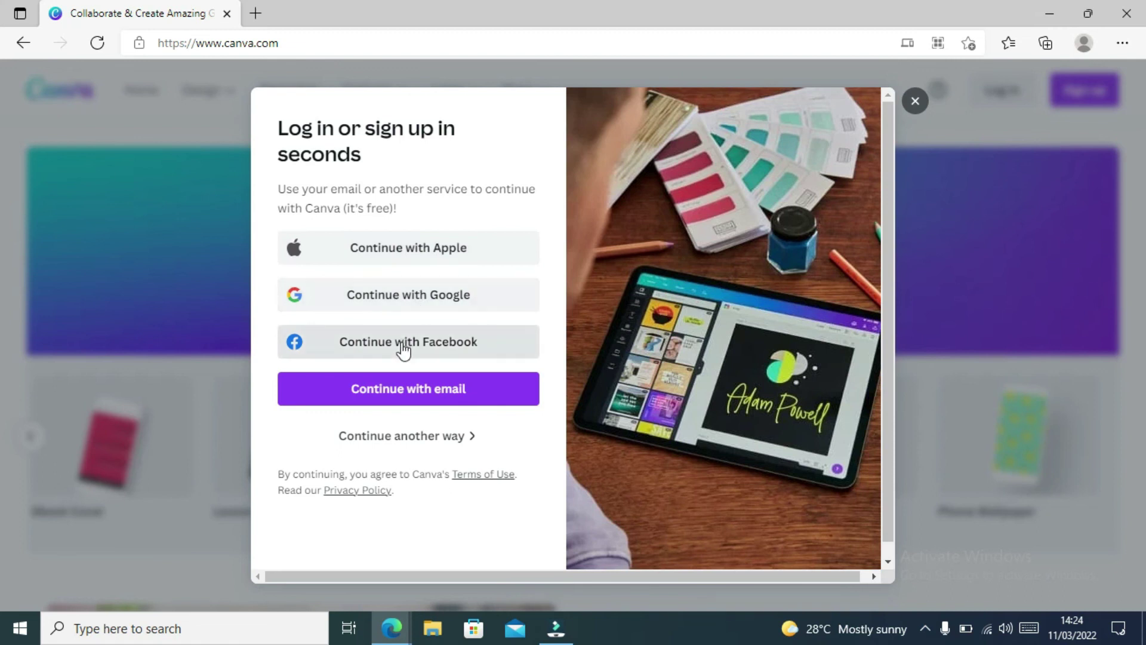
pyautogui.click(430, 435)
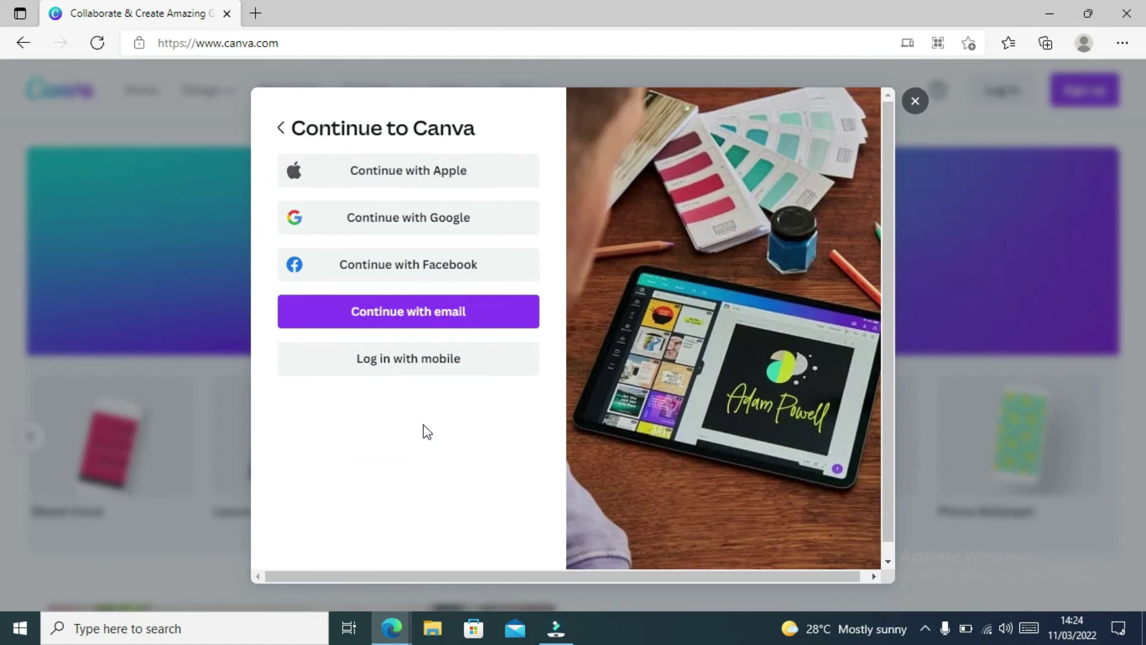
pyautogui.click(393, 313)
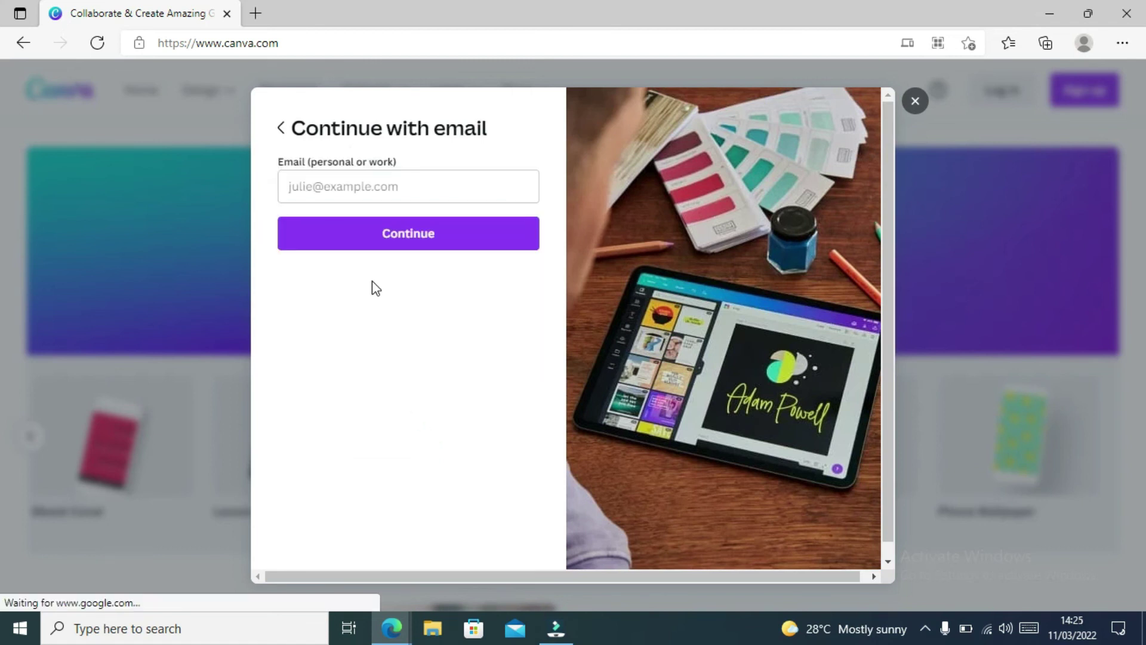
pyautogui.click(317, 182)
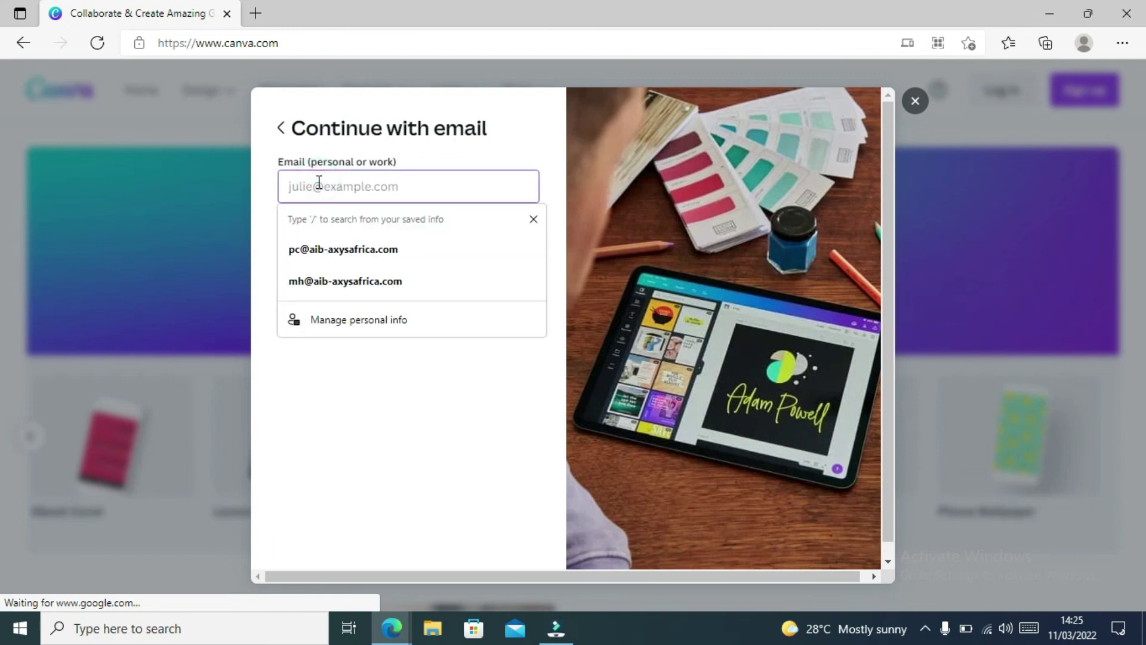
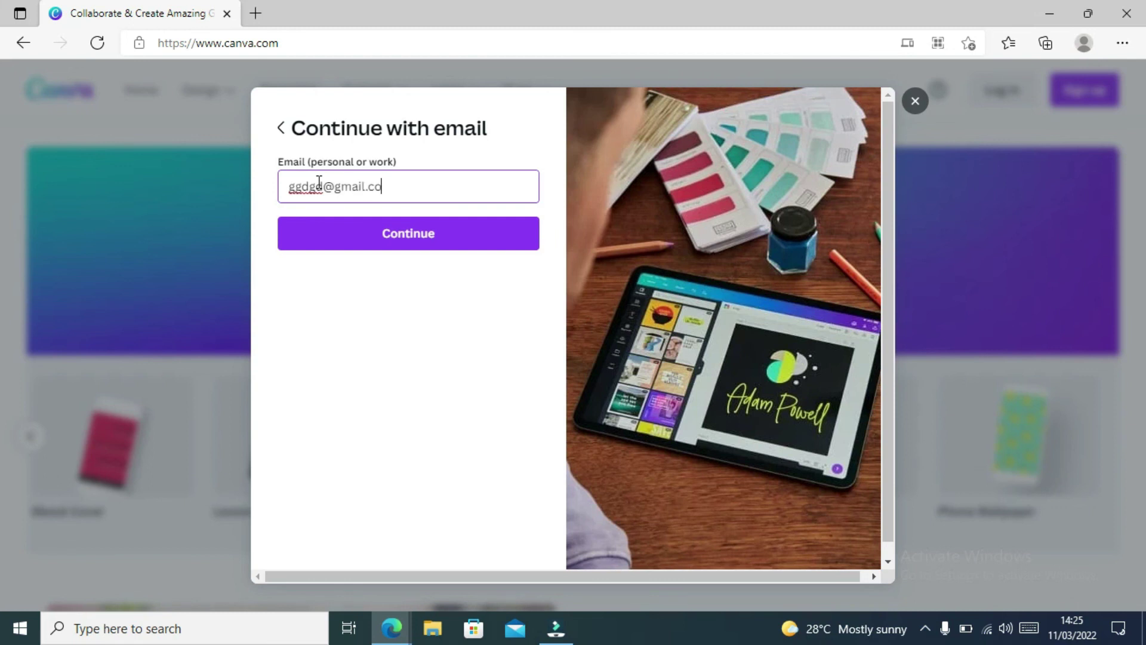
pyautogui.press('Return')
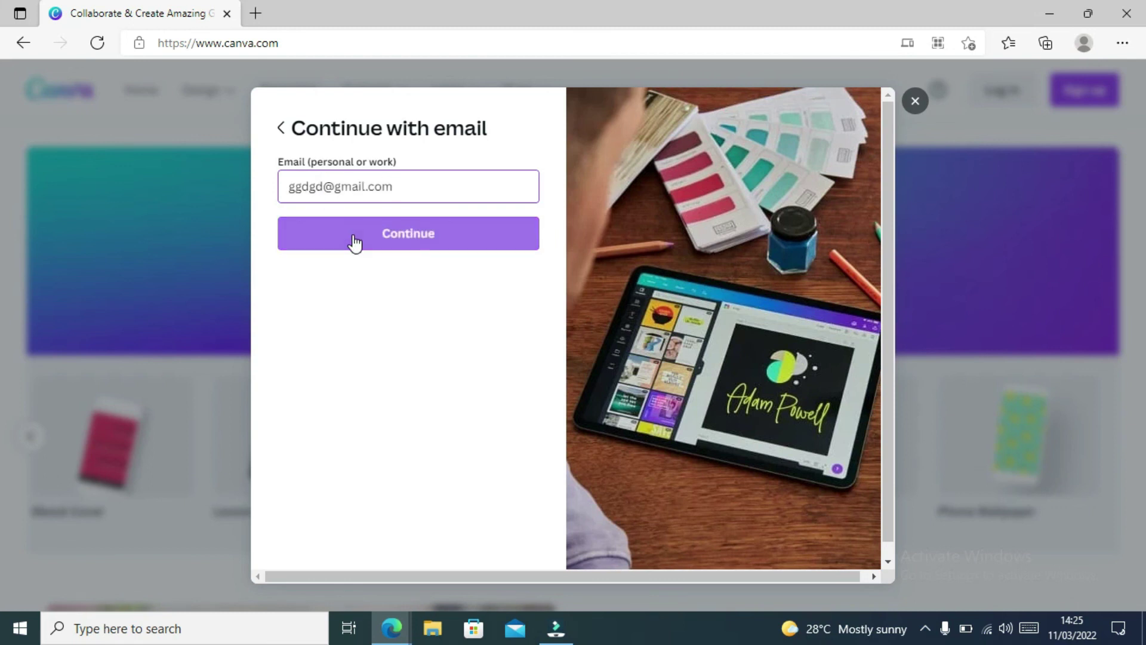
pyautogui.click(352, 234)
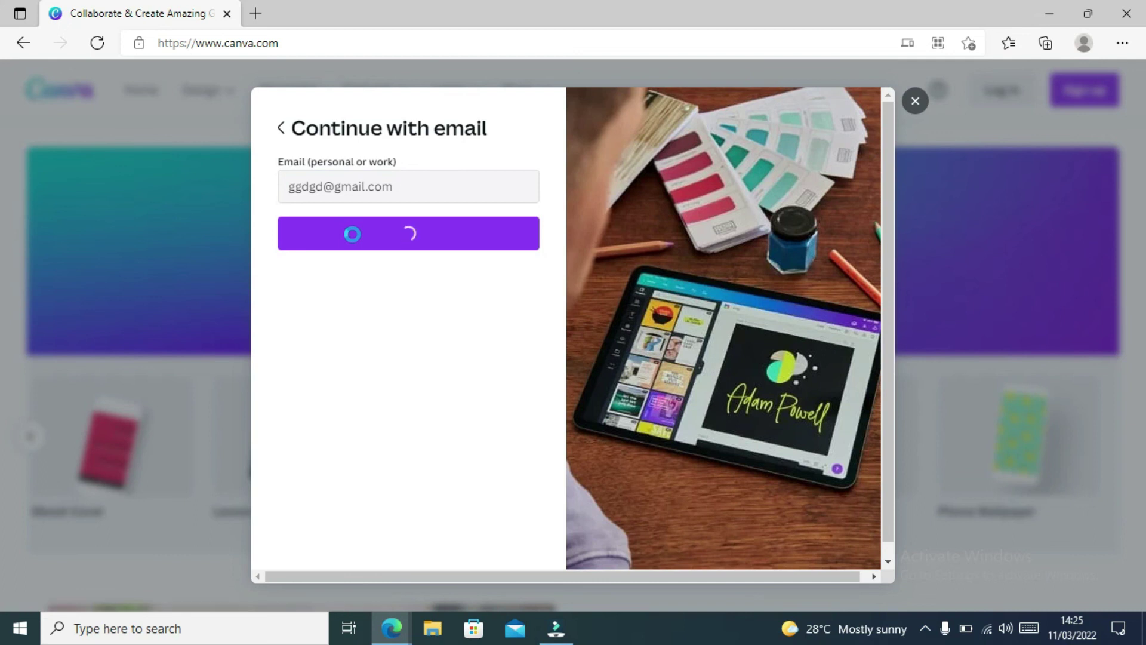